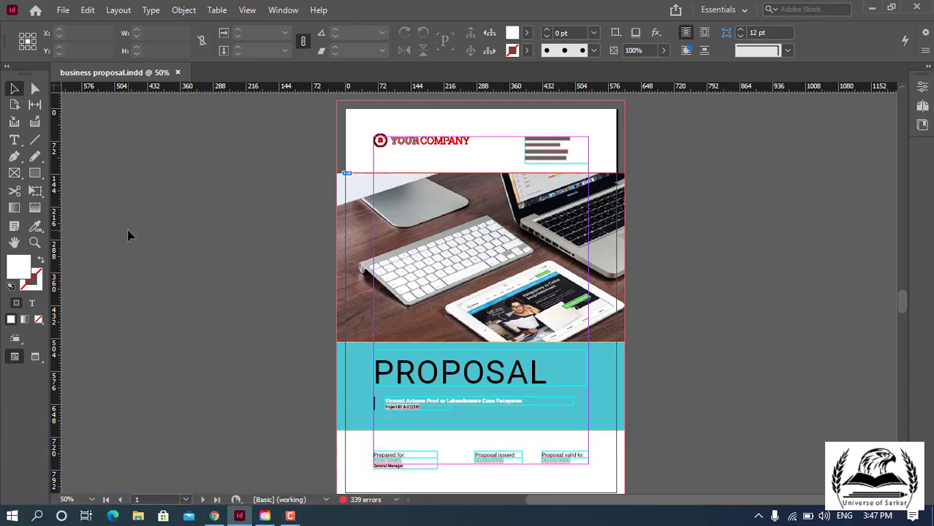
Step: Switch to Creative Cloud Desktop and review the list of active Adobe fonts
click(264, 516)
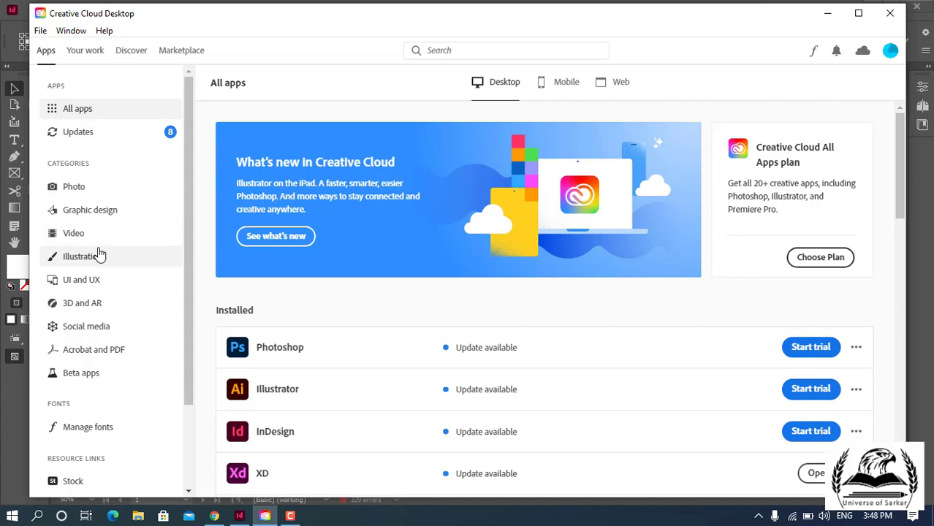
click(816, 57)
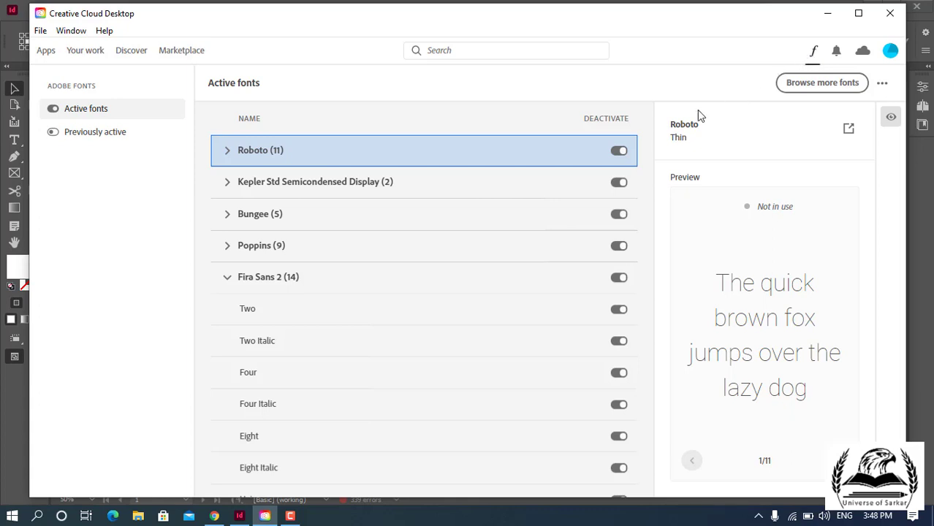
scroll(391, 212, down, 6)
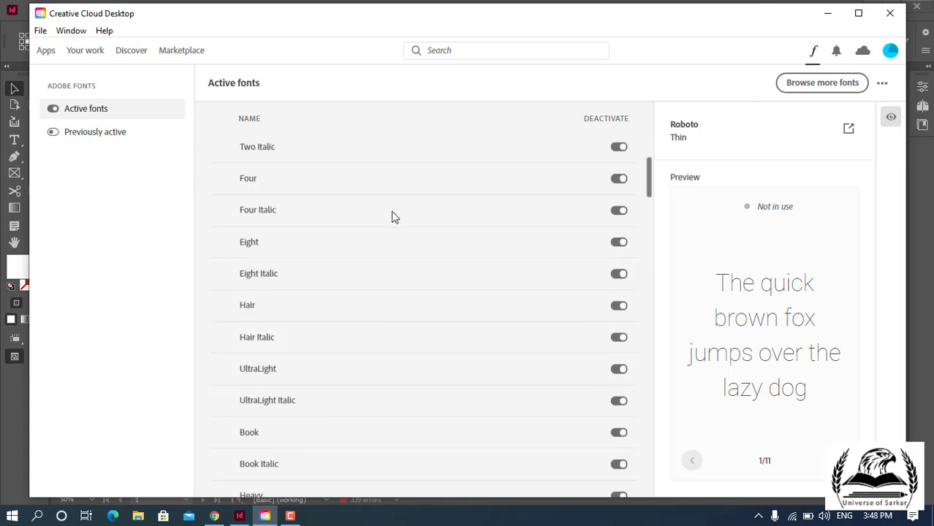
scroll(383, 286, up, 6)
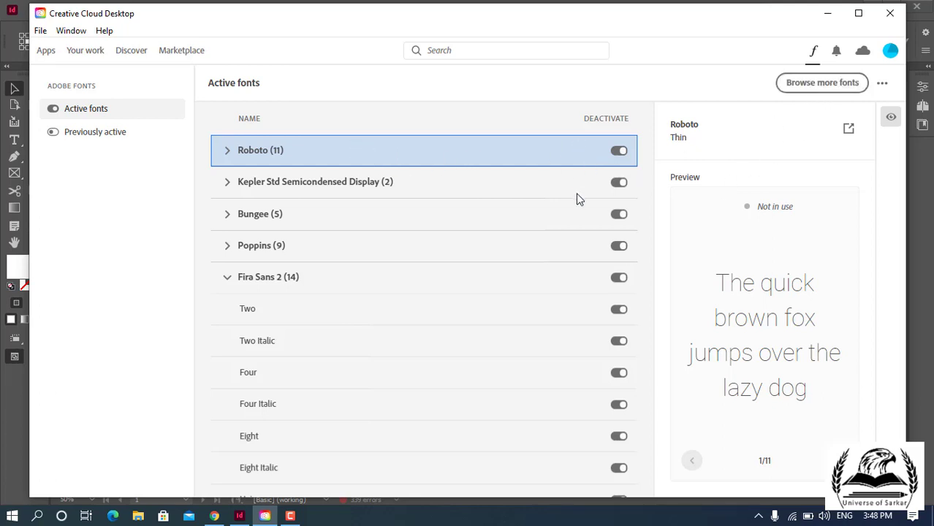
scroll(576, 198, down, 3)
scroll(577, 198, up, 3)
Step: Switch to the Adobe Fonts website in Chrome and browse the font families with their activation states
click(223, 521)
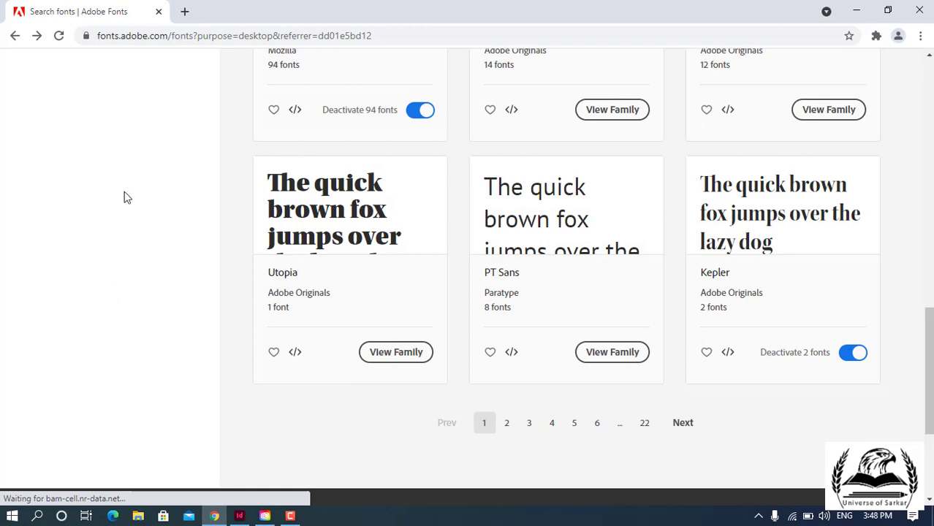
scroll(185, 326, up, 4)
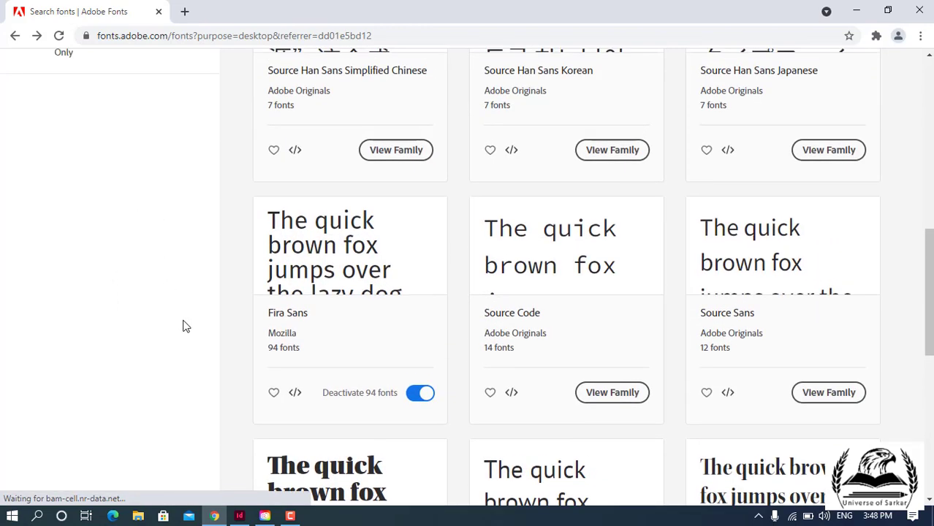
scroll(184, 325, up, 3)
scroll(396, 361, down, 3)
scroll(561, 348, down, 4)
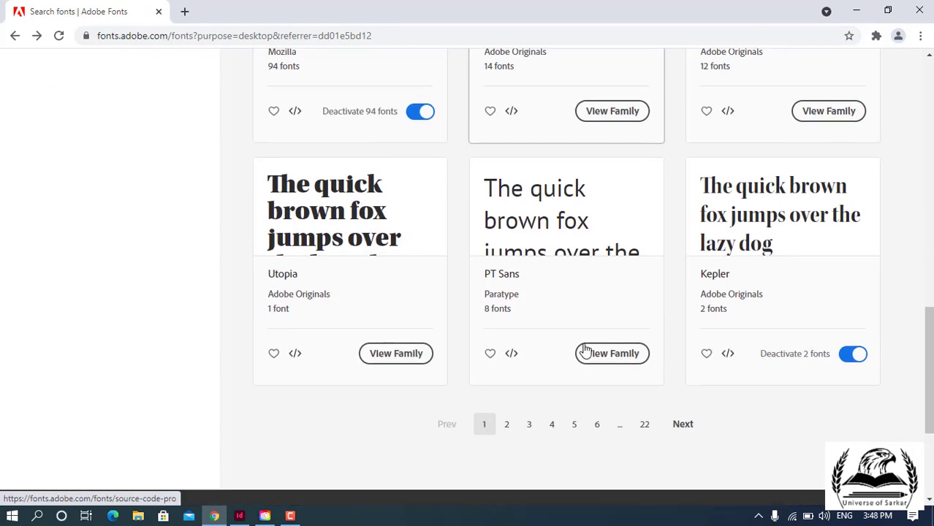
scroll(788, 367, up, 10)
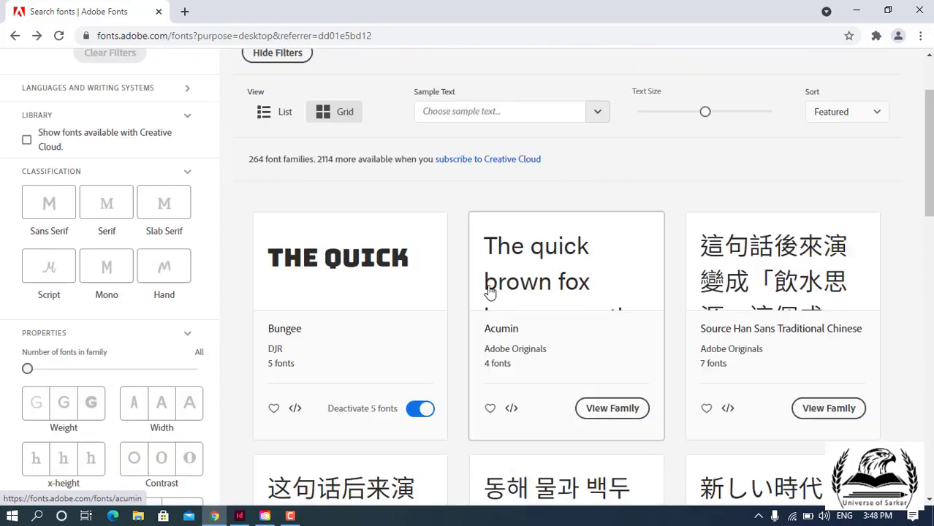
scroll(490, 290, up, 1)
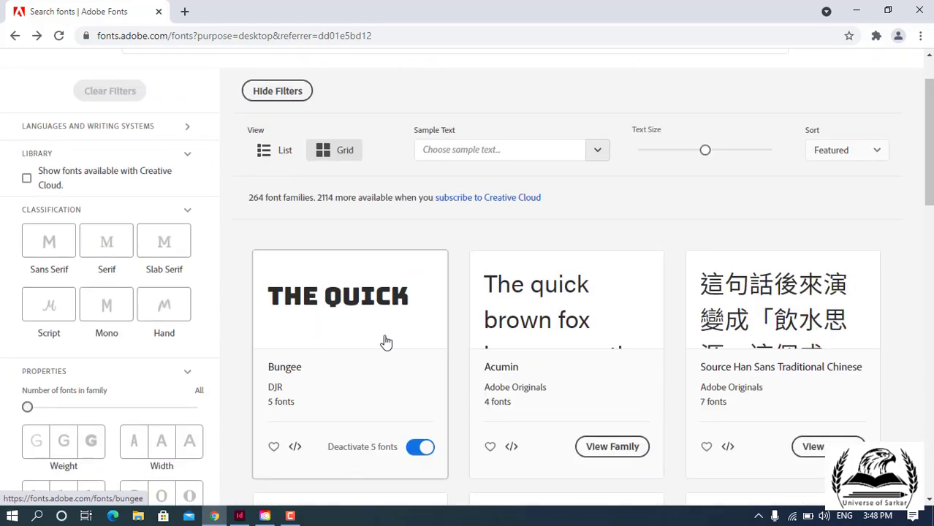
Step: Return to InDesign, show the proposal cover in Preview mode and select the PROPOSAL heading's text frame
click(240, 516)
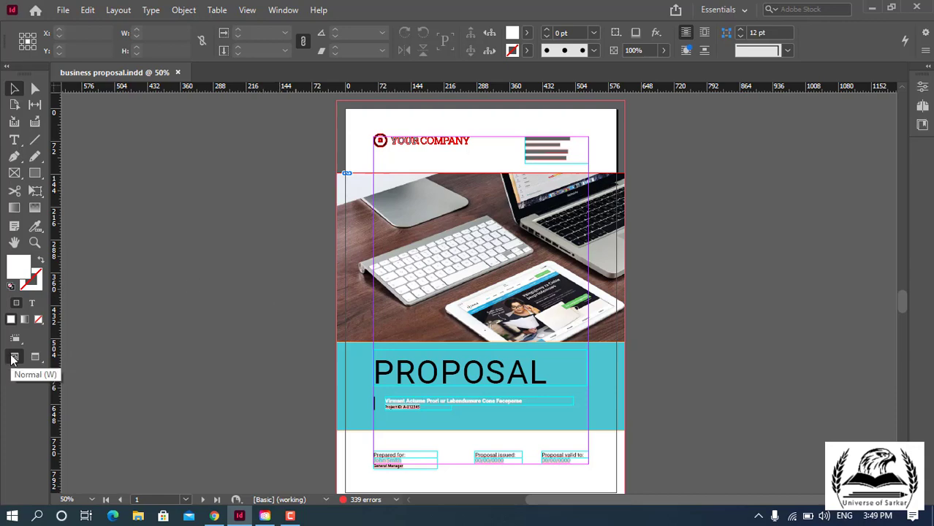
click(35, 356)
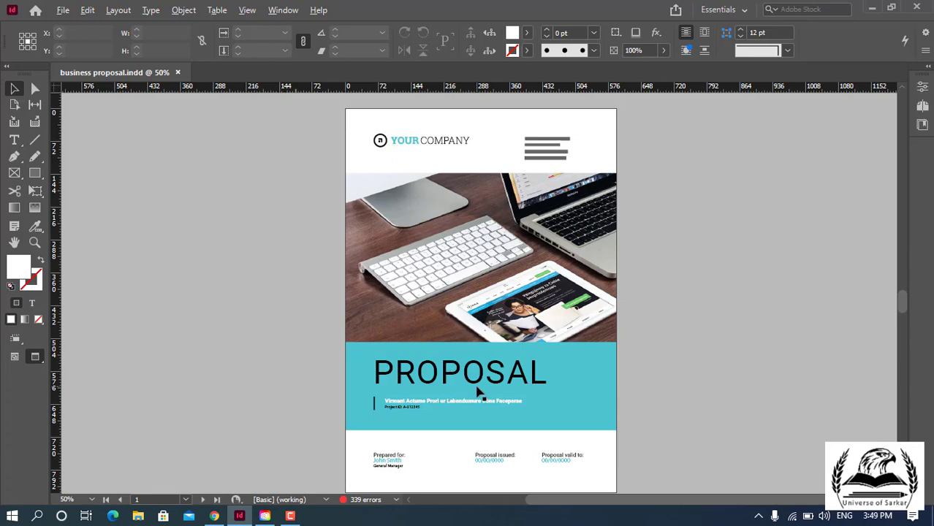
scroll(477, 390, up, 4)
click(452, 358)
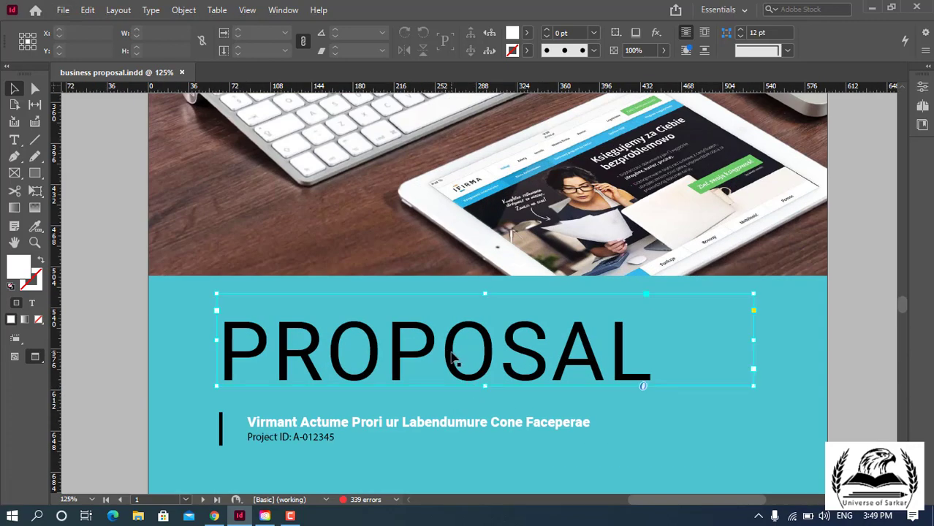
Step: Filter the font list to active Adobe Fonts and set the PROPOSAL heading in Bungee
click(14, 140)
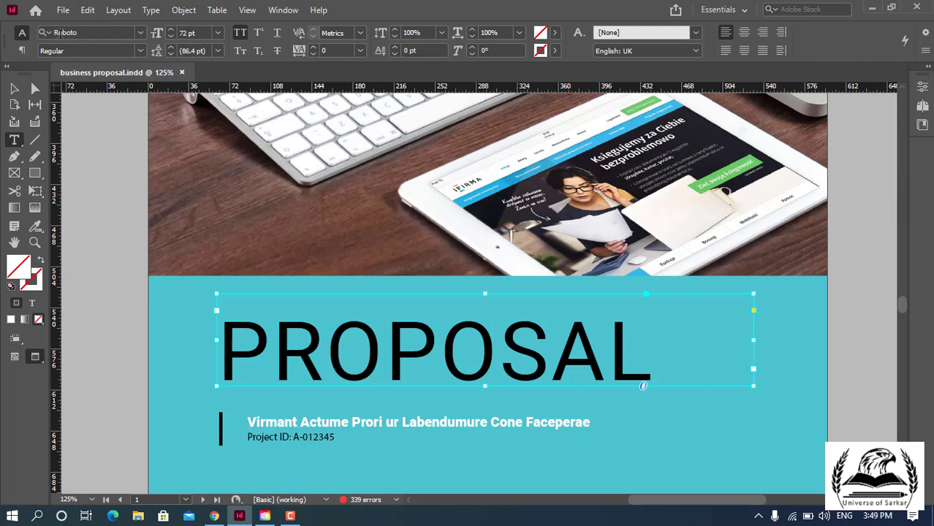
click(141, 35)
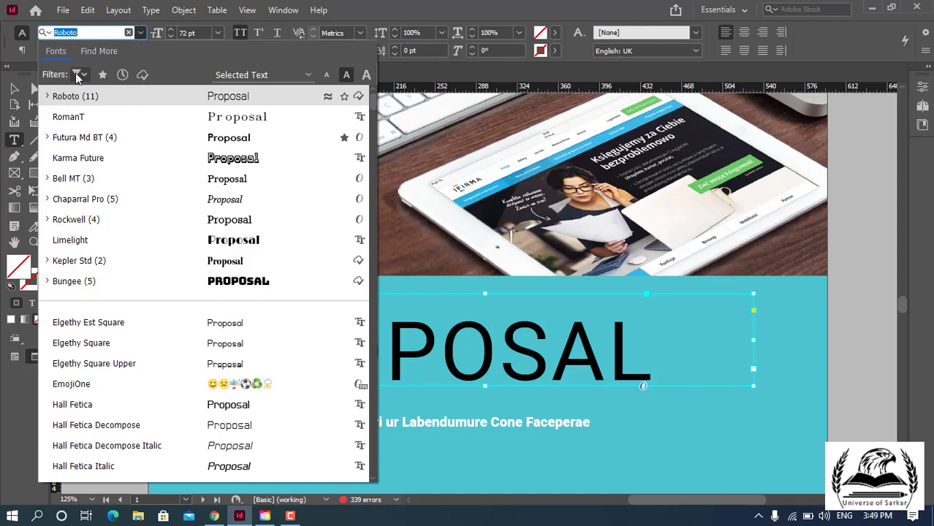
click(142, 76)
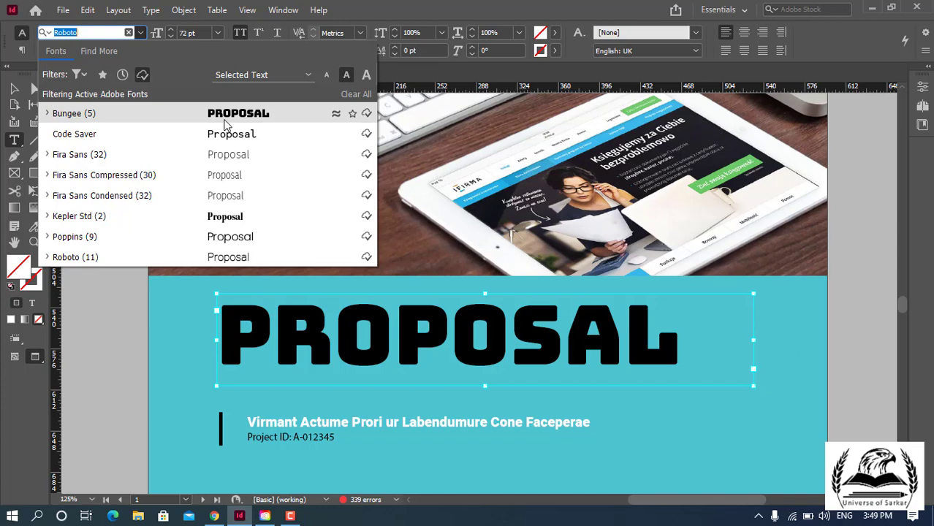
click(224, 121)
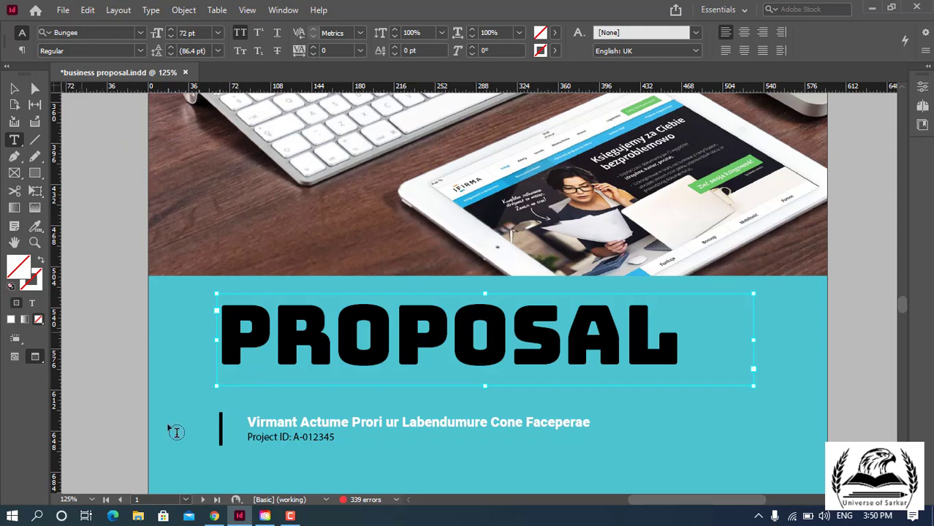
Step: Locate the Utopia family on the Adobe Fonts website, then check InDesign's list of active Adobe fonts for it
click(213, 516)
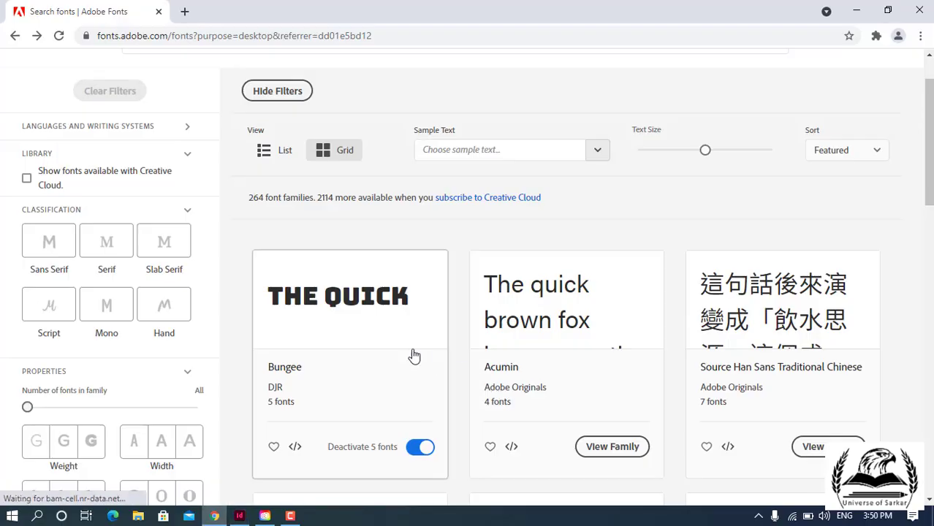
scroll(361, 329, down, 3)
scroll(358, 338, down, 8)
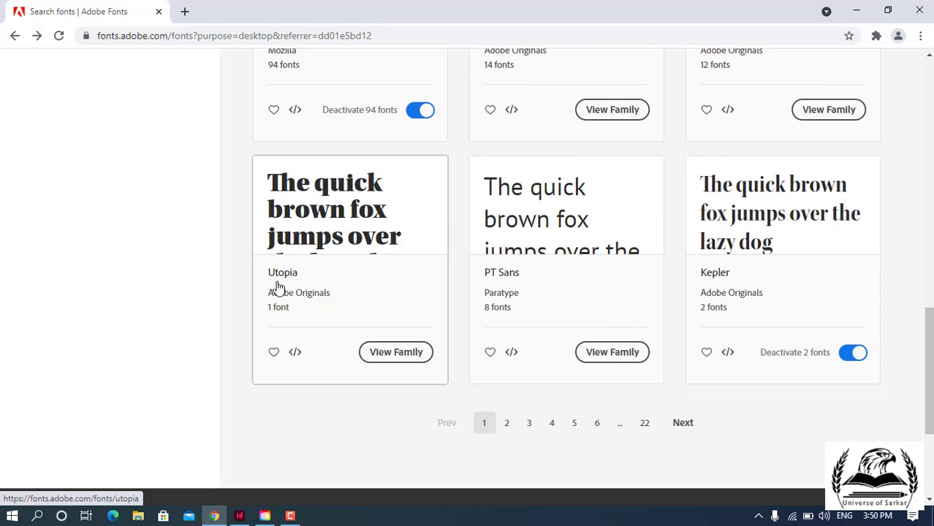
click(239, 516)
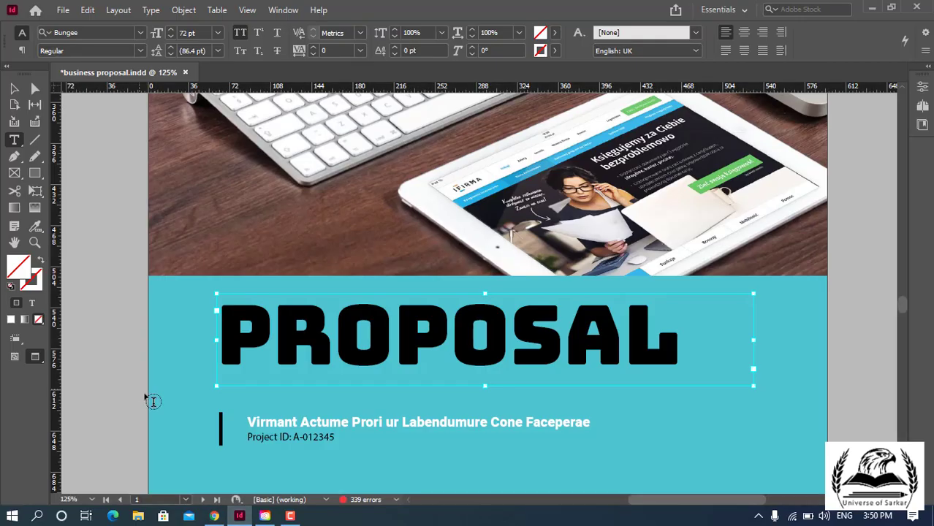
click(140, 33)
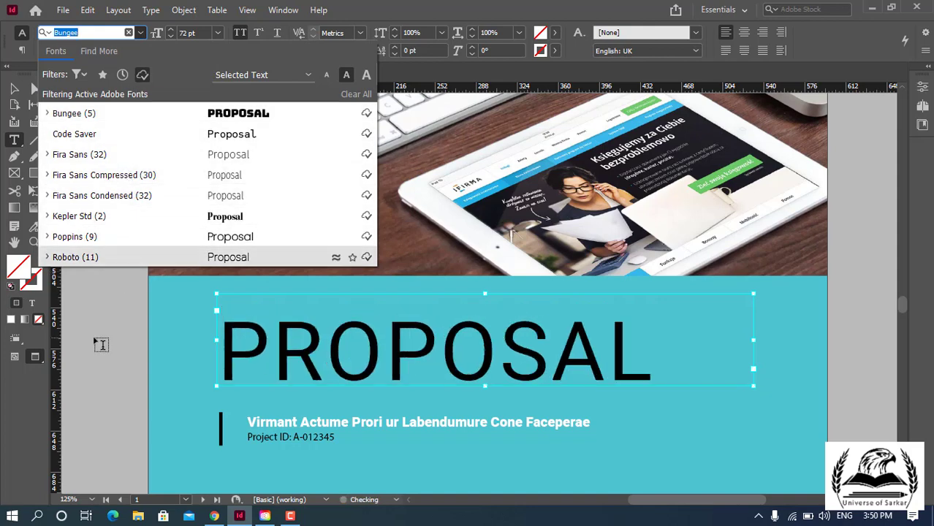
click(139, 33)
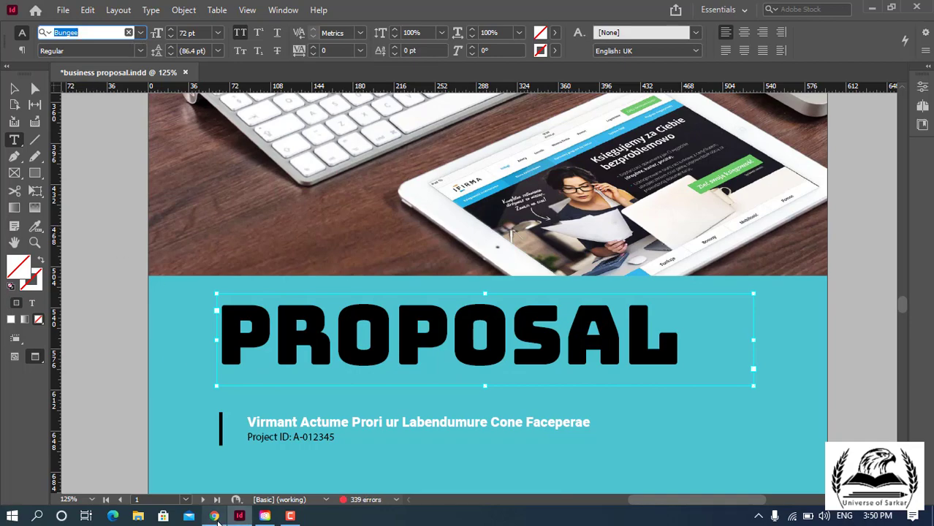
Step: Switch to the Adobe Fonts website in Chrome, open the Utopia family and activate its fonts
click(238, 431)
click(395, 352)
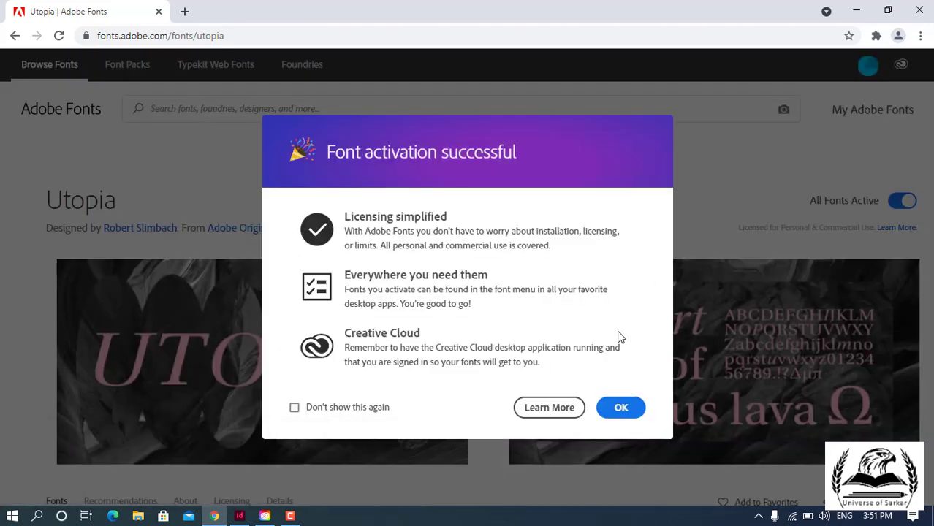
click(620, 408)
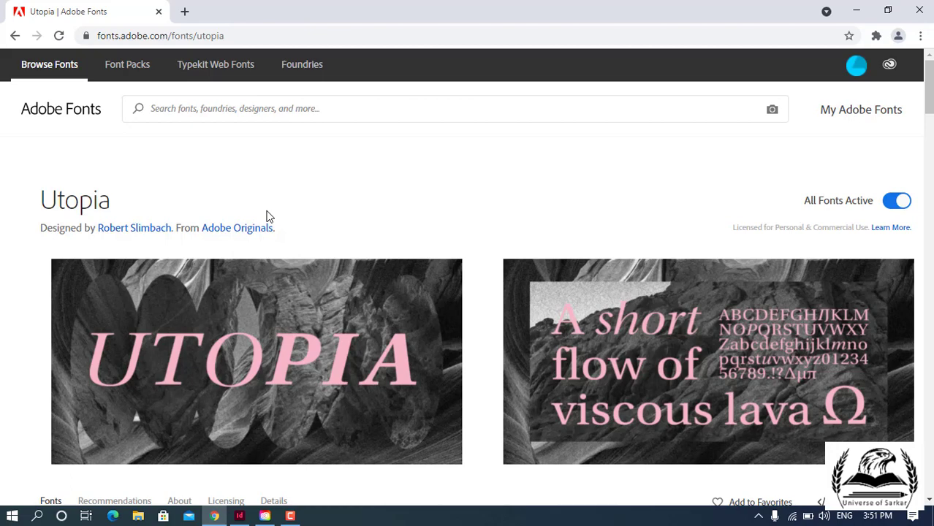
Step: Look through the Utopia family page, including its fonts, recommendations, designer and foundry details, and licensing information
scroll(136, 245, down, 3)
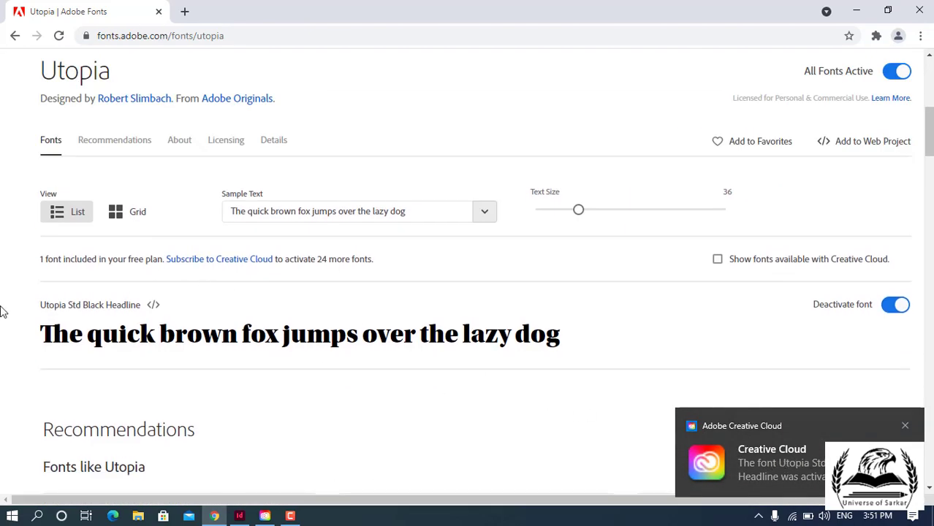
scroll(3, 311, down, 8)
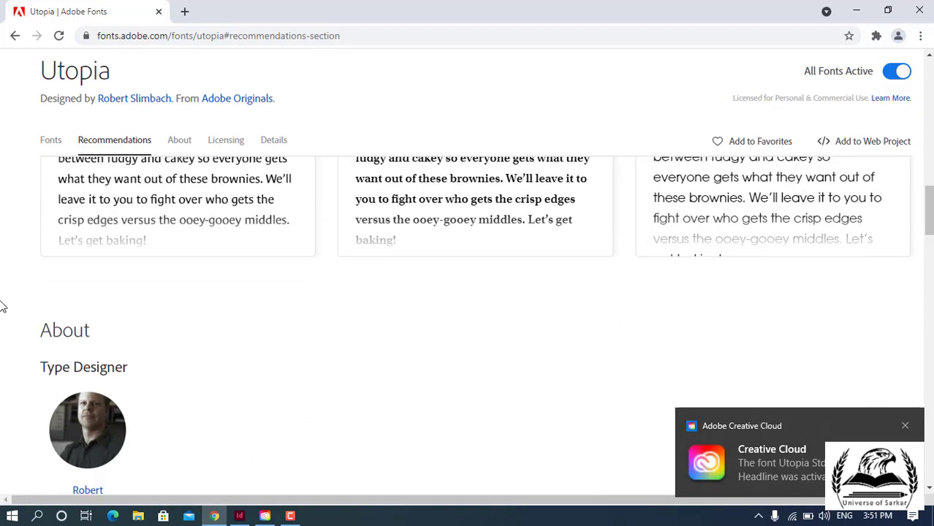
scroll(3, 307, down, 4)
scroll(3, 304, up, 4)
scroll(3, 303, down, 5)
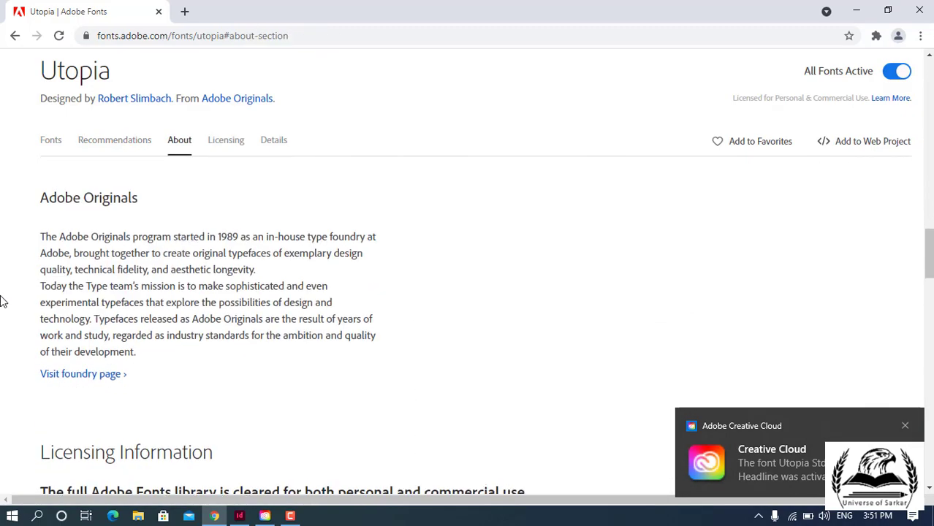
scroll(2, 301, up, 3)
scroll(17, 302, down, 9)
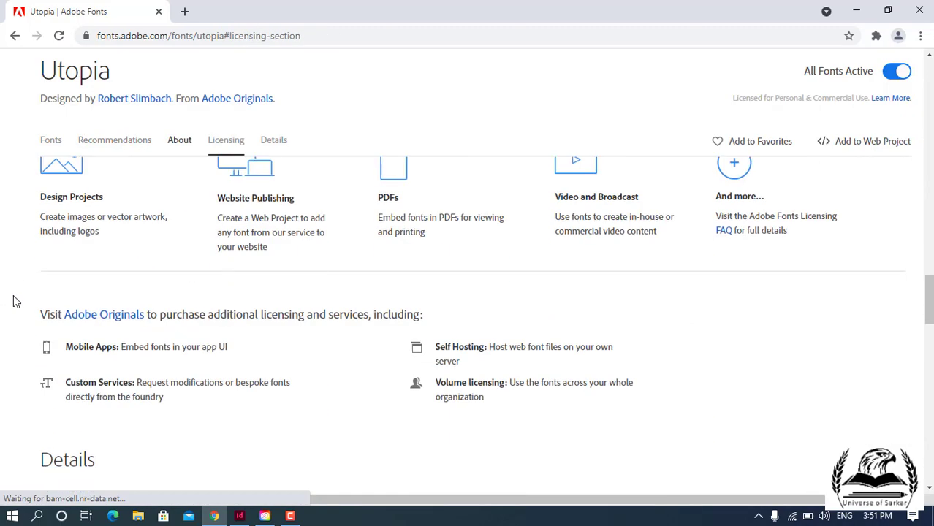
scroll(17, 301, up, 15)
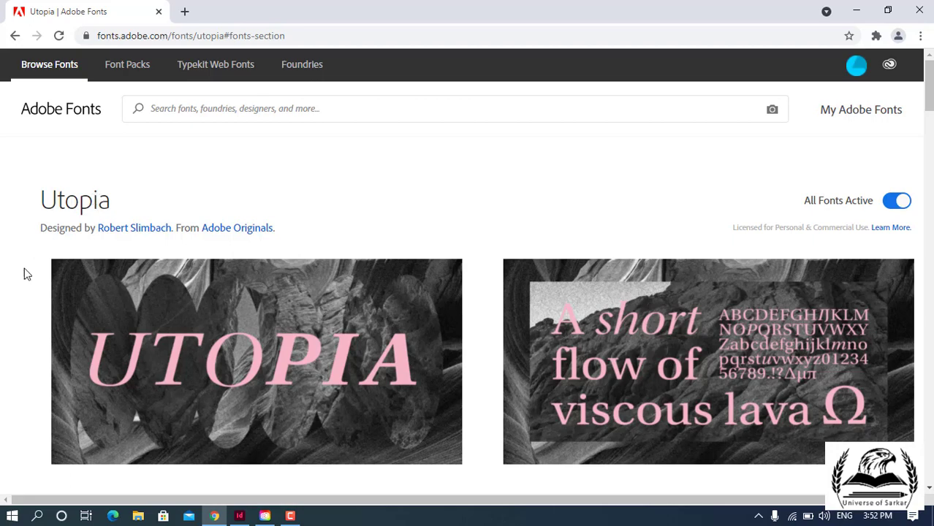
Step: Return to InDesign and check the active Adobe fonts for Utopia Std, along with the sample text options for font previews
click(239, 516)
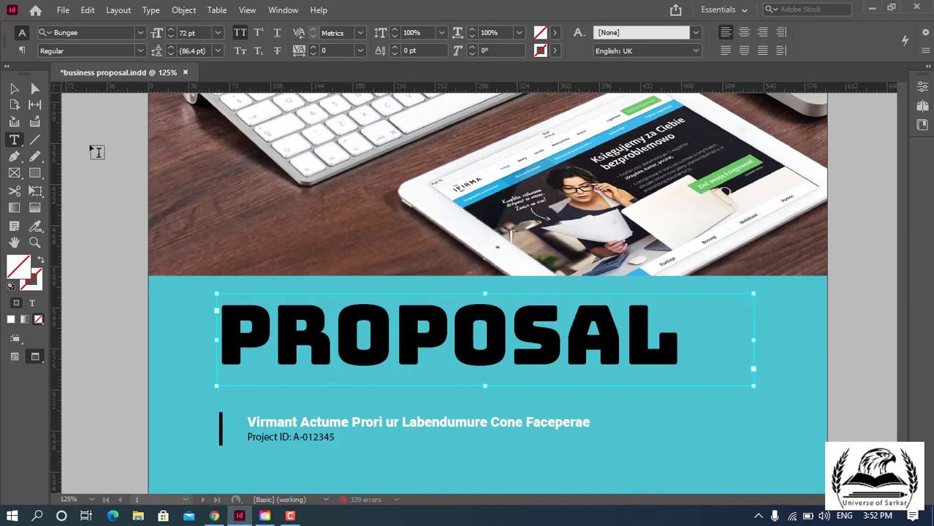
click(139, 32)
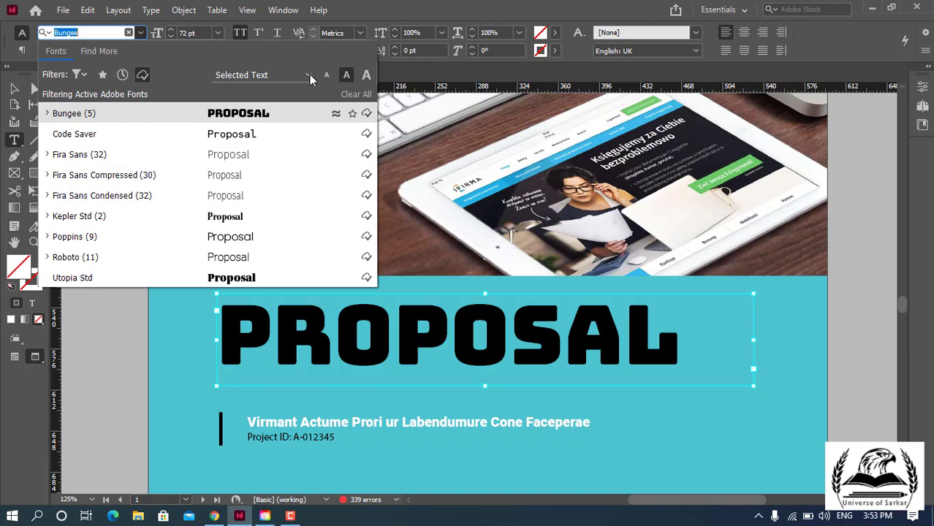
click(309, 75)
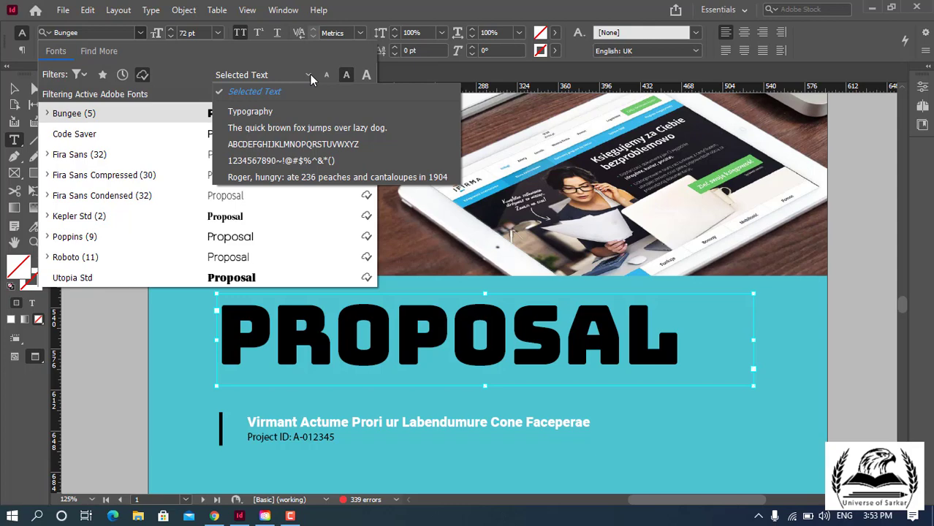
click(310, 75)
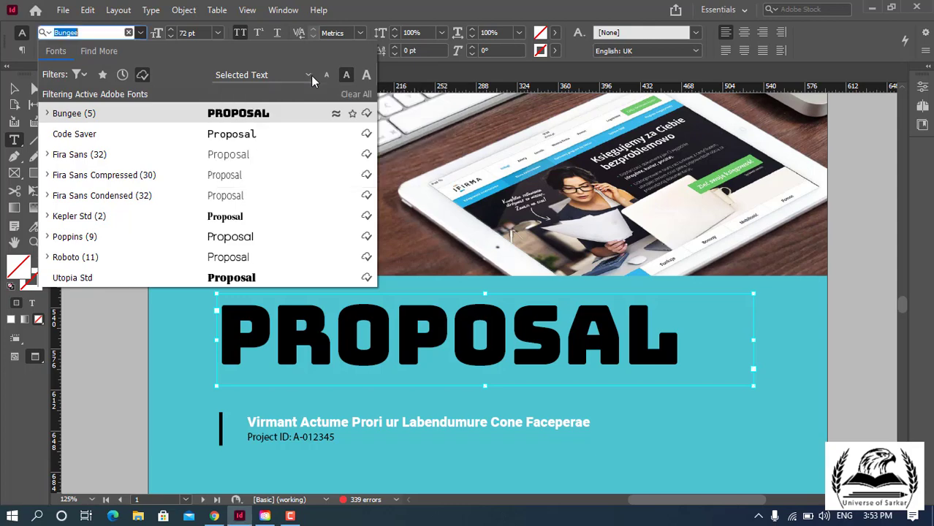
Step: Examine the font list's classification and property filters and the Find More listing of Adobe Fonts
click(80, 75)
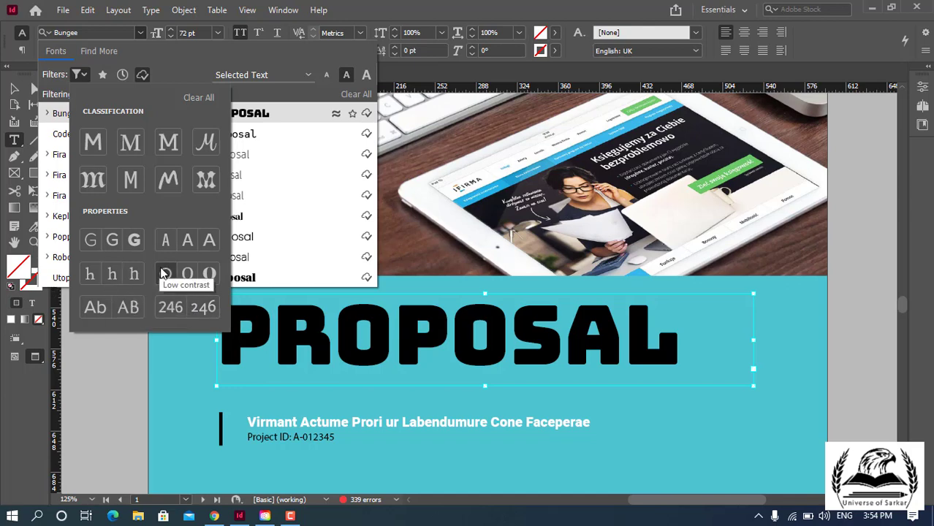
click(83, 74)
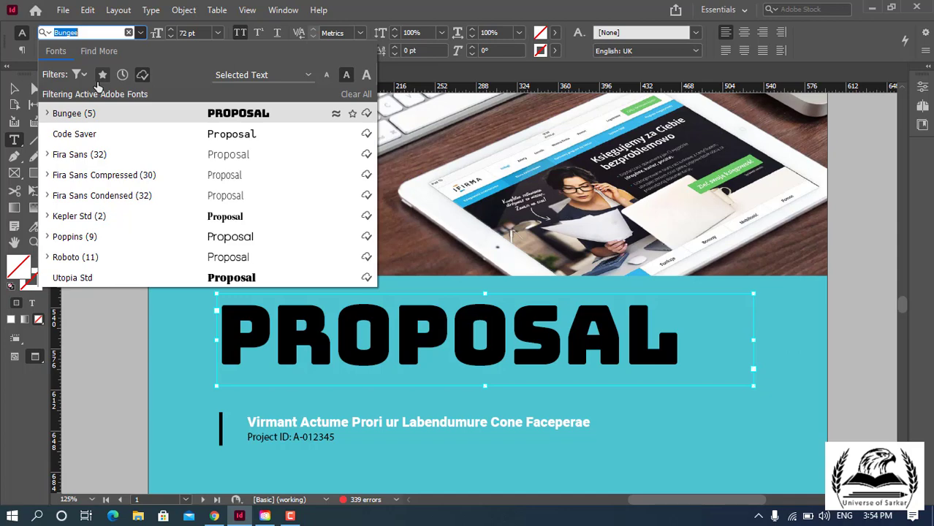
click(97, 54)
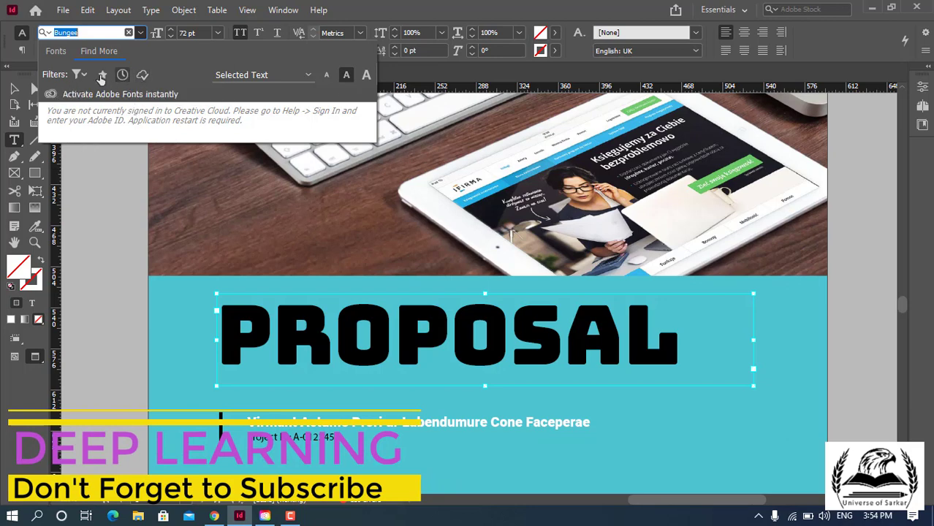
Step: Among the active Adobe fonts, mark Roboto and Fira Sans as favorites and filter the font list to show only favorites
click(58, 51)
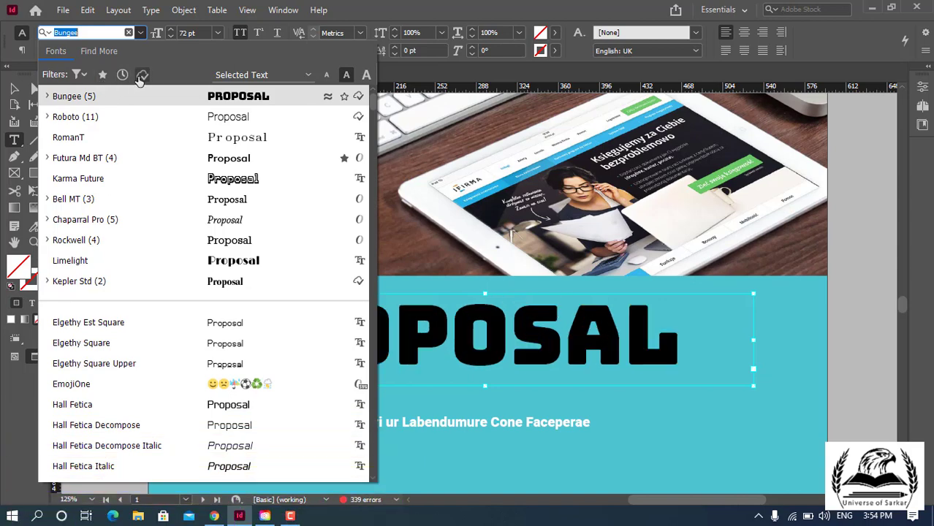
click(141, 76)
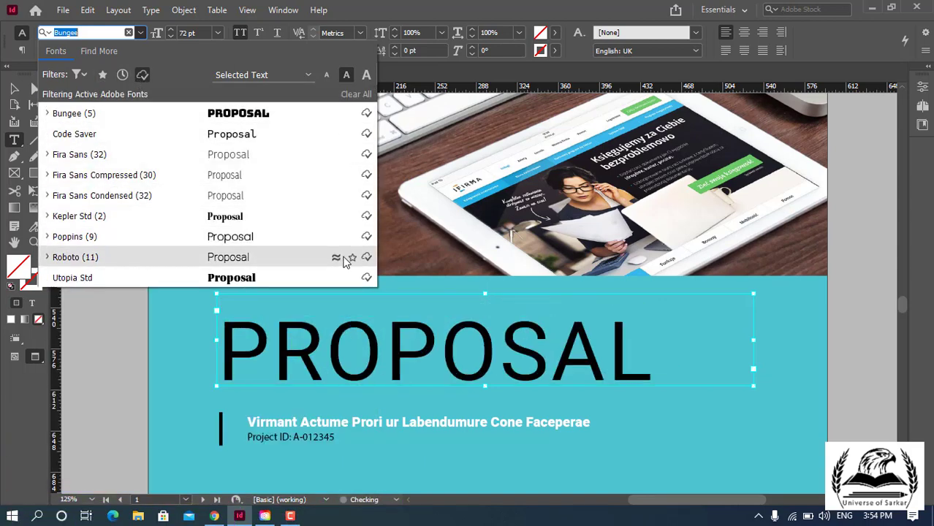
click(352, 257)
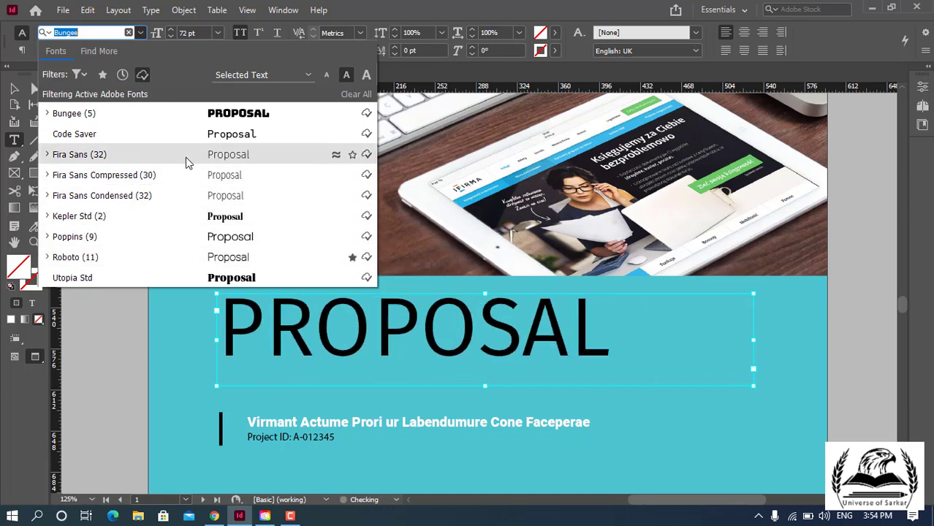
click(352, 154)
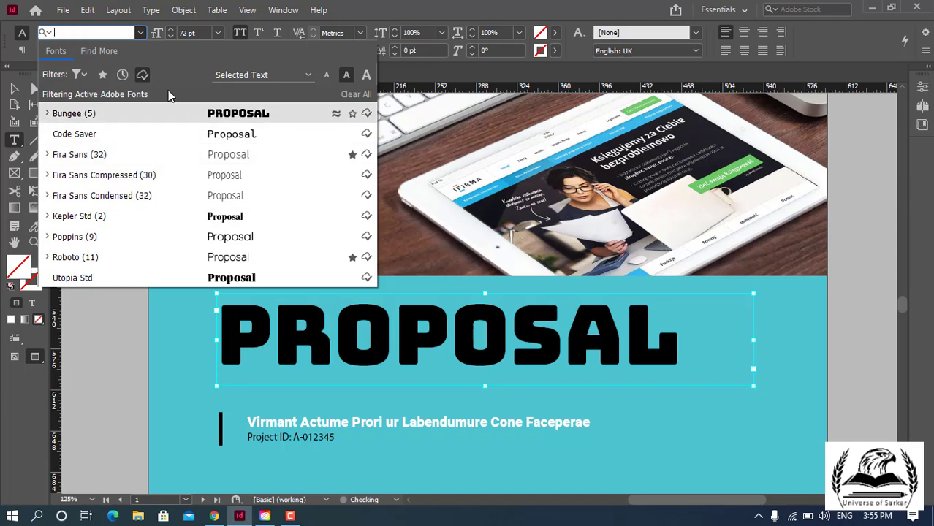
click(103, 74)
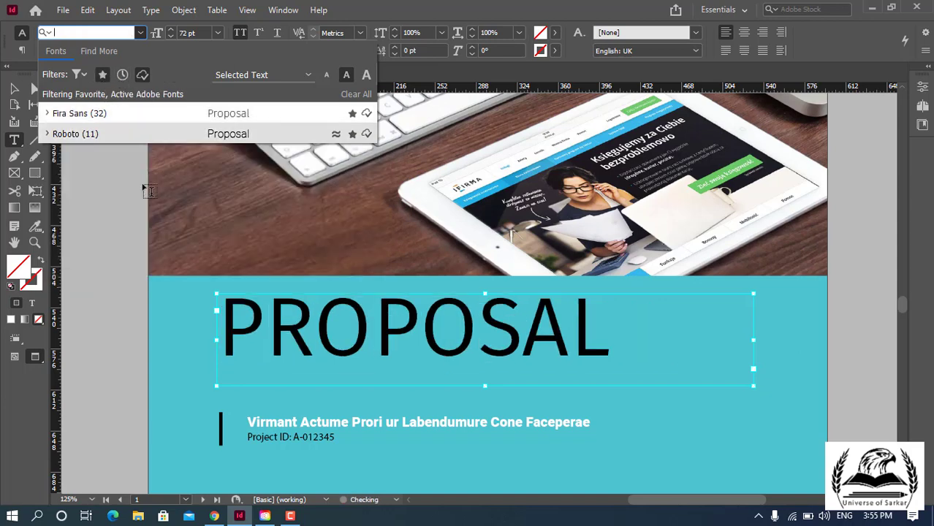
click(30, 79)
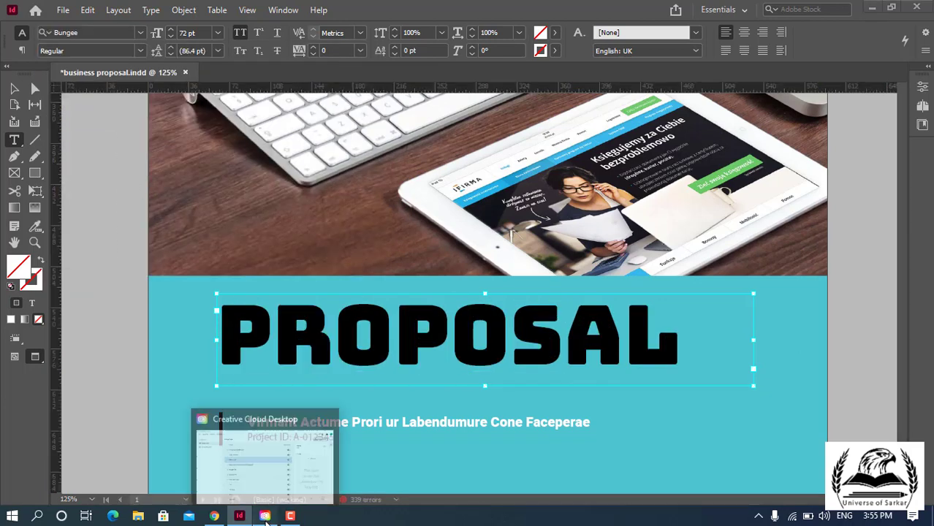
Step: Switch to Creative Cloud Desktop and look through the list of active Adobe fonts
click(265, 517)
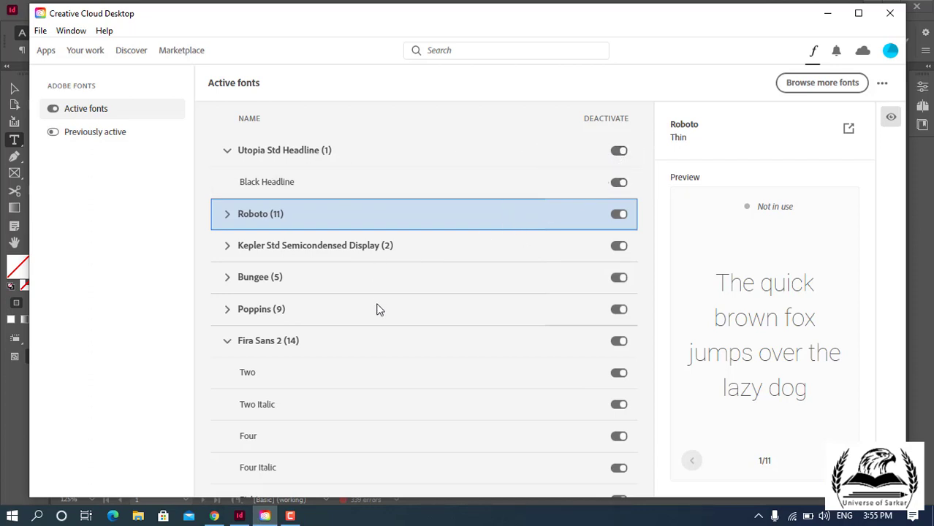
scroll(377, 312, down, 4)
scroll(374, 313, up, 4)
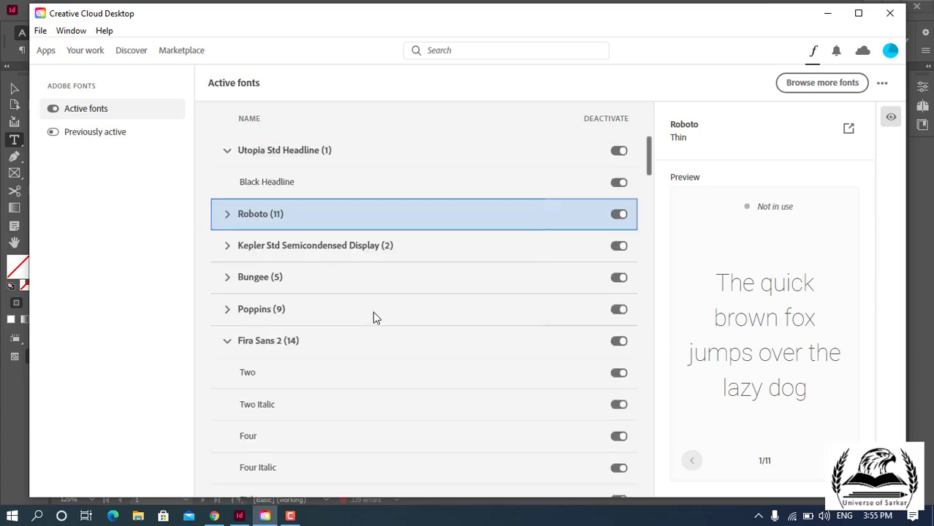